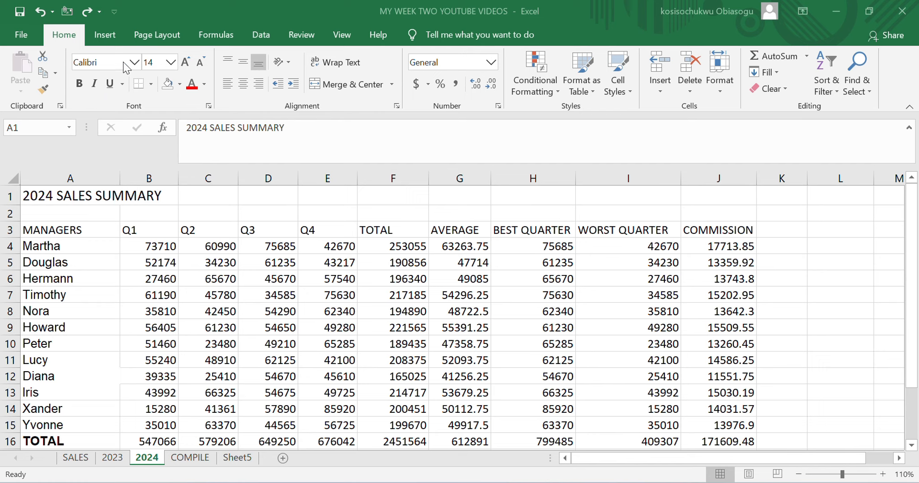
left_click(135, 64)
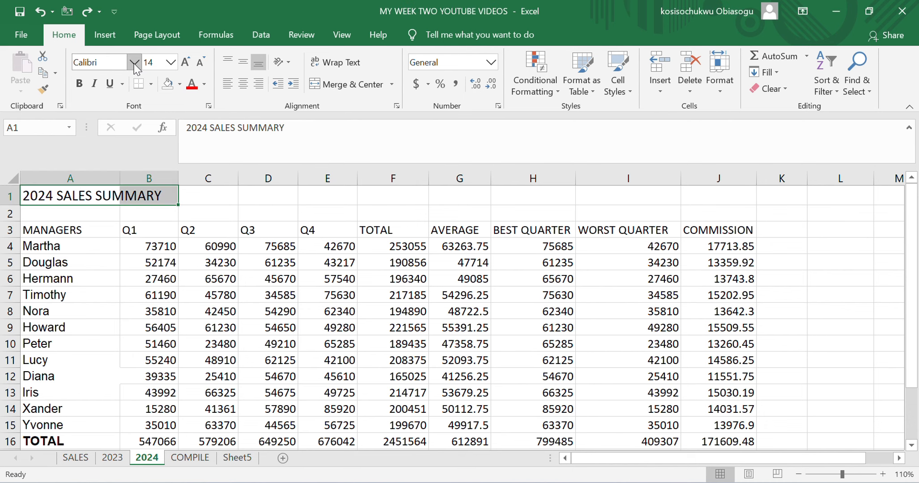
left_click(135, 65)
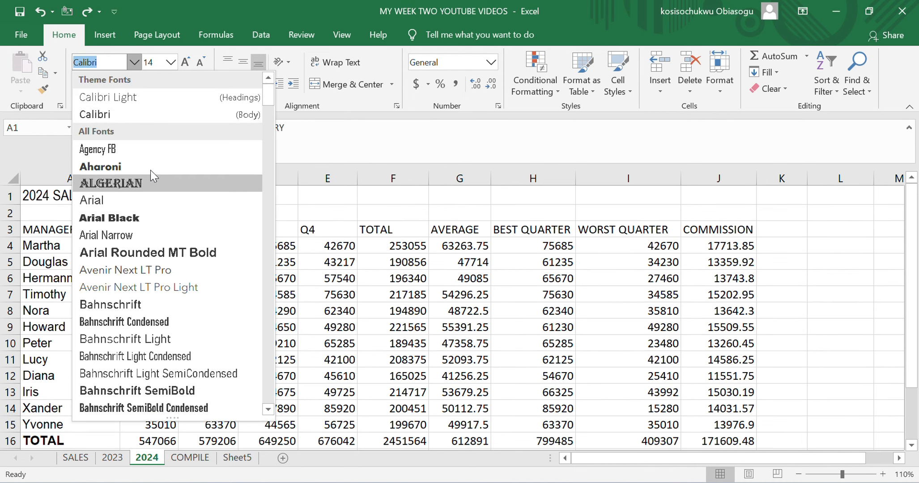
left_click(173, 63)
left_click(173, 63)
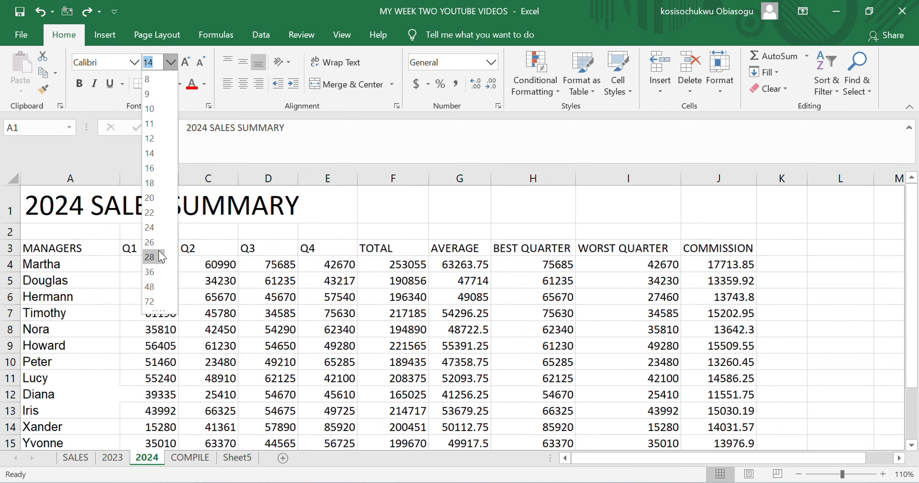
Try increasing and decreasing the font size of the 2024 SALES SUMMARY title between 14 and 18
left_click(184, 61)
left_click(184, 62)
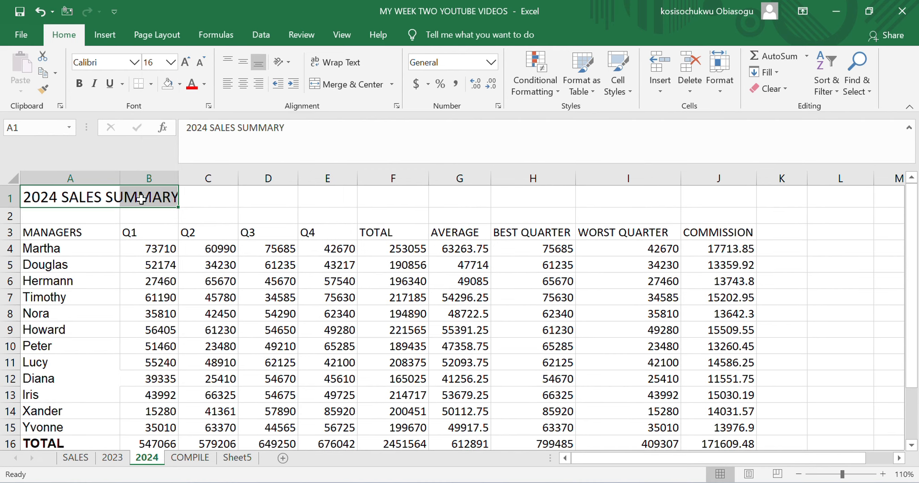
left_click(186, 63)
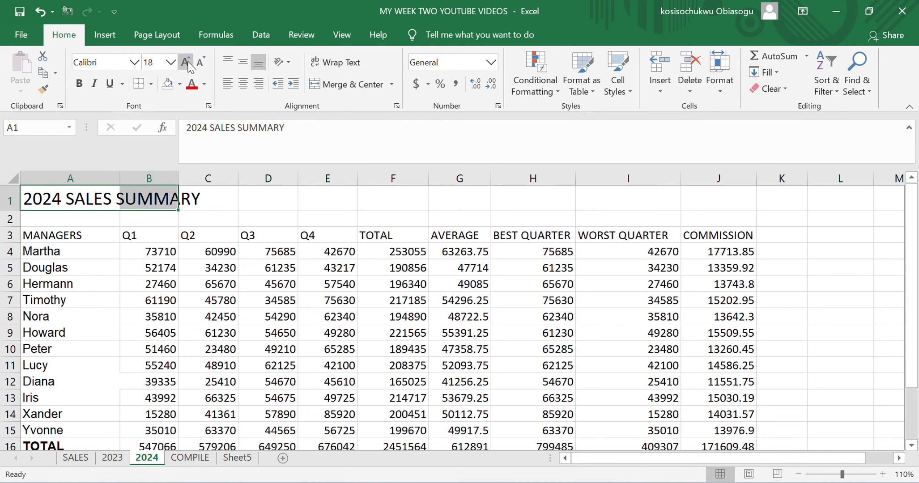
left_click(202, 62)
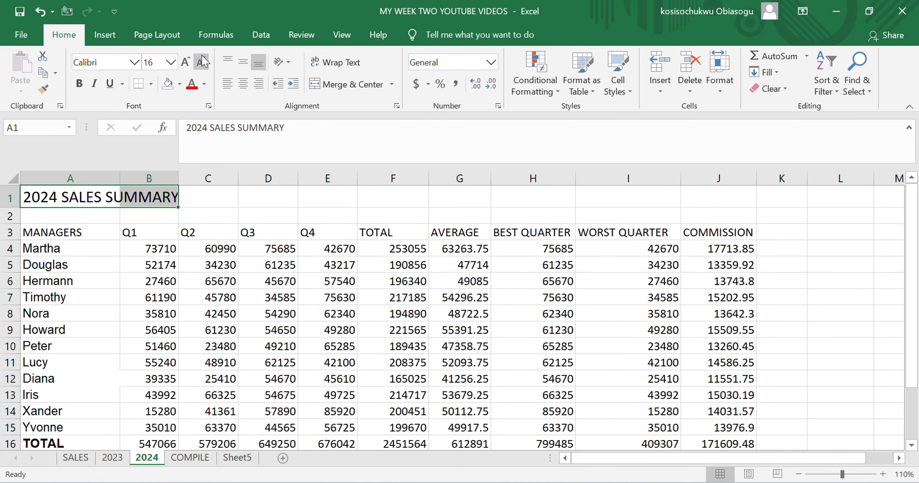
left_click(202, 61)
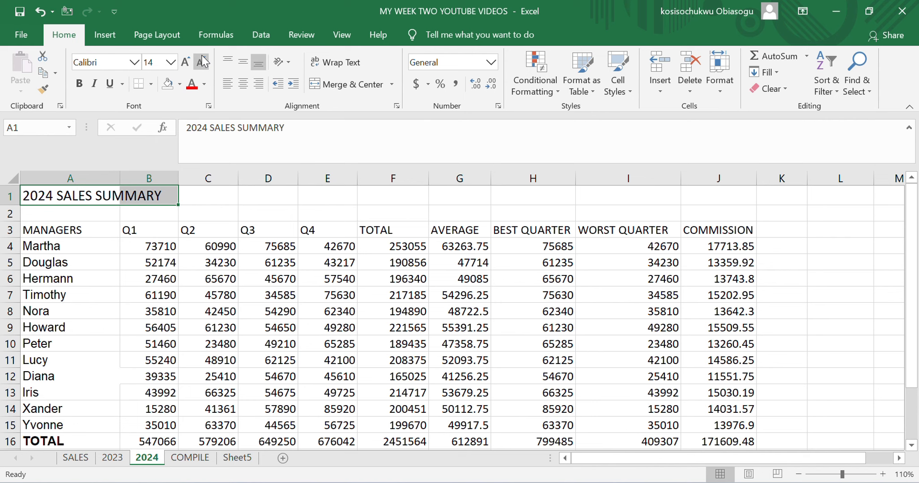
left_click(187, 63)
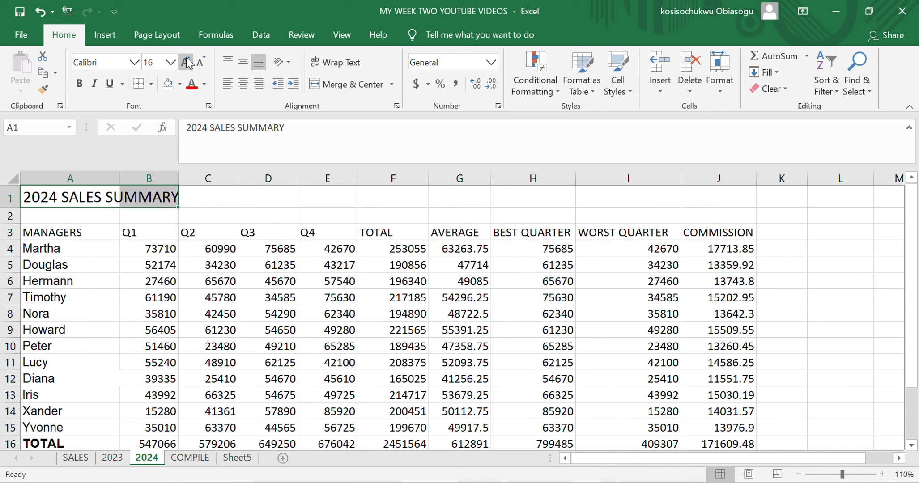
left_click(198, 62)
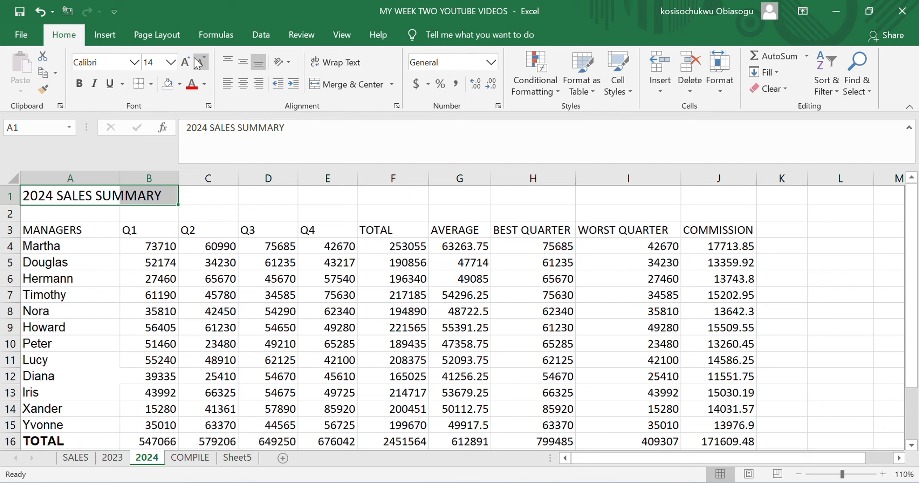
Format the 2024 SALES SUMMARY title as bold and italic with a double underline
left_click(80, 83)
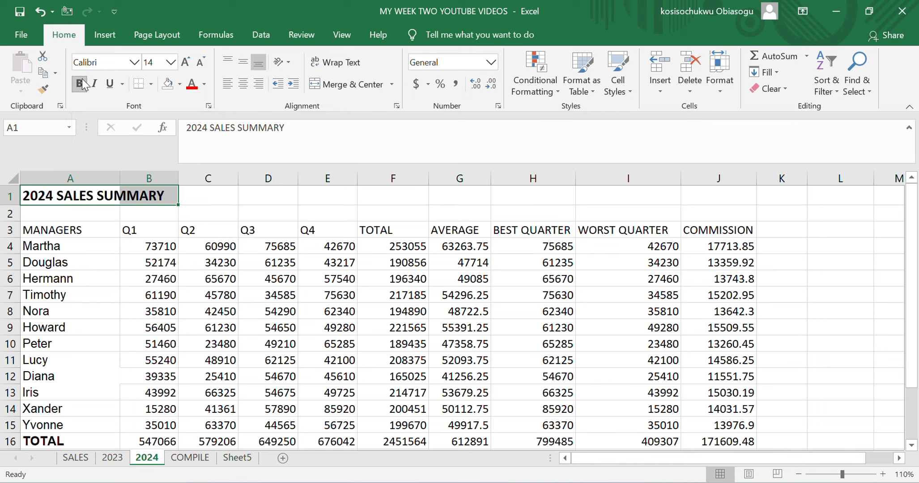
left_click(95, 83)
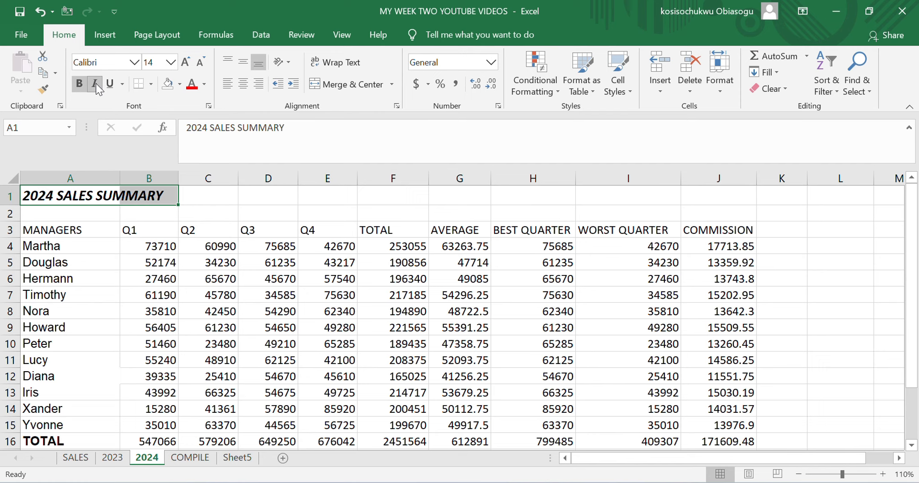
left_click(110, 83)
left_click(122, 85)
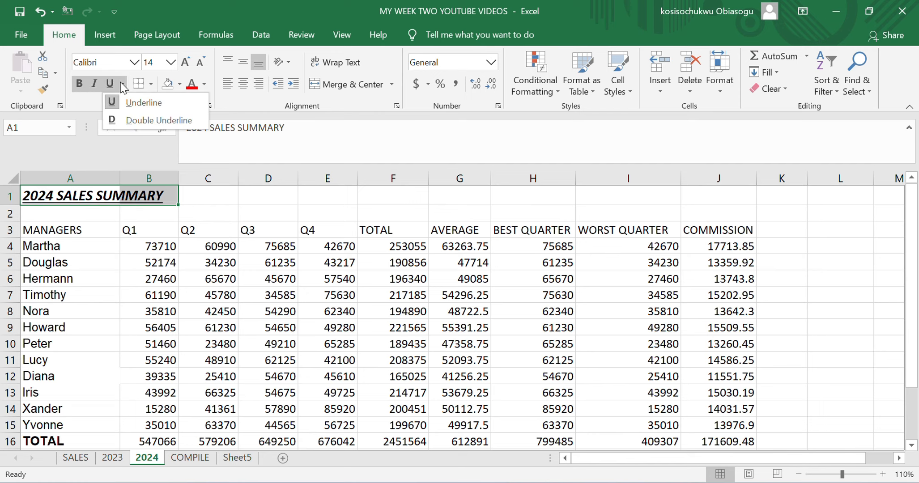
left_click(136, 118)
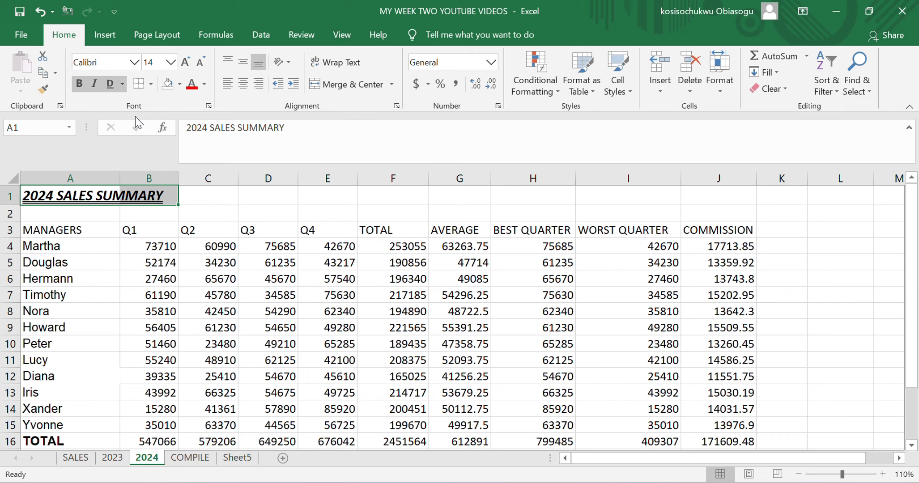
left_click(204, 88)
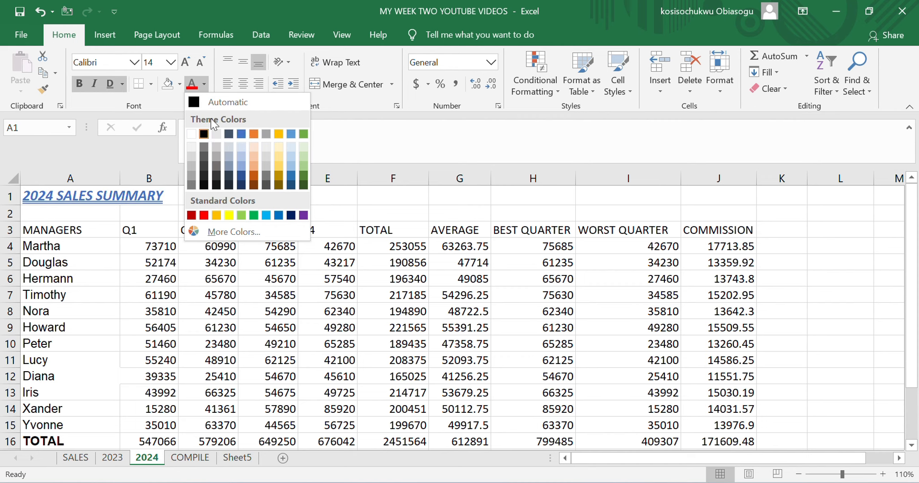
left_click(171, 84)
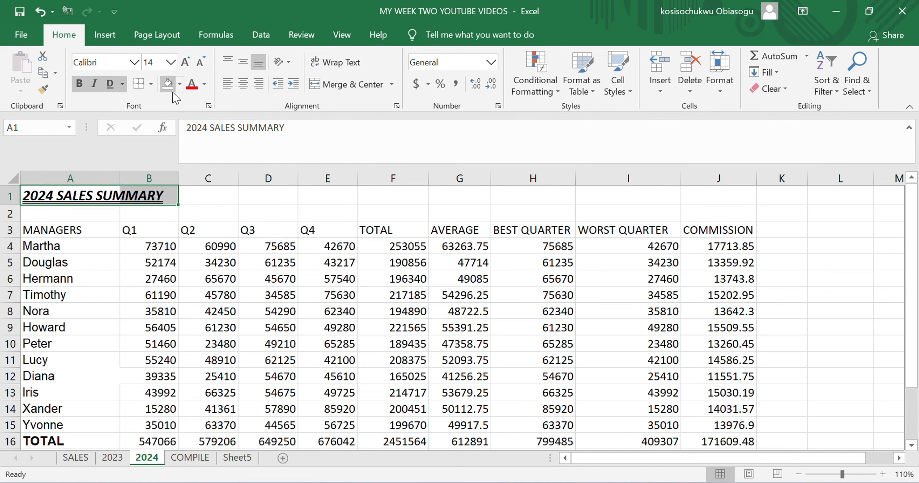
left_click(180, 84)
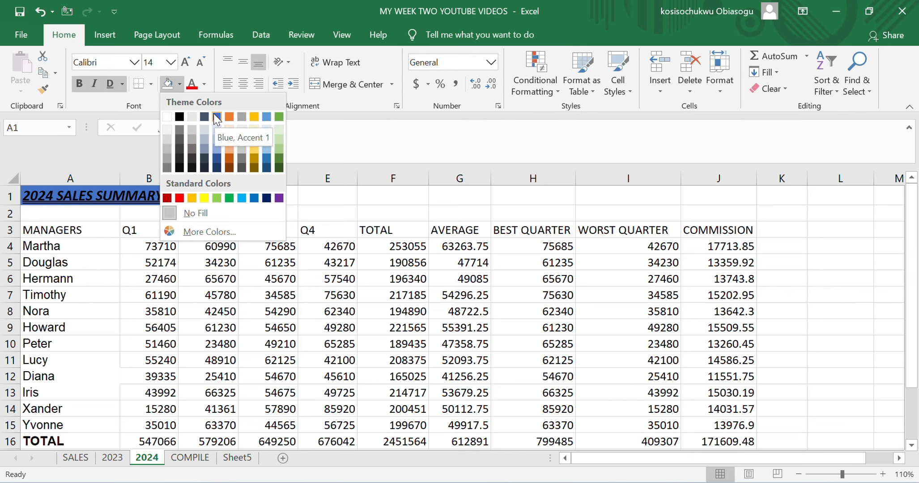
left_click(206, 84)
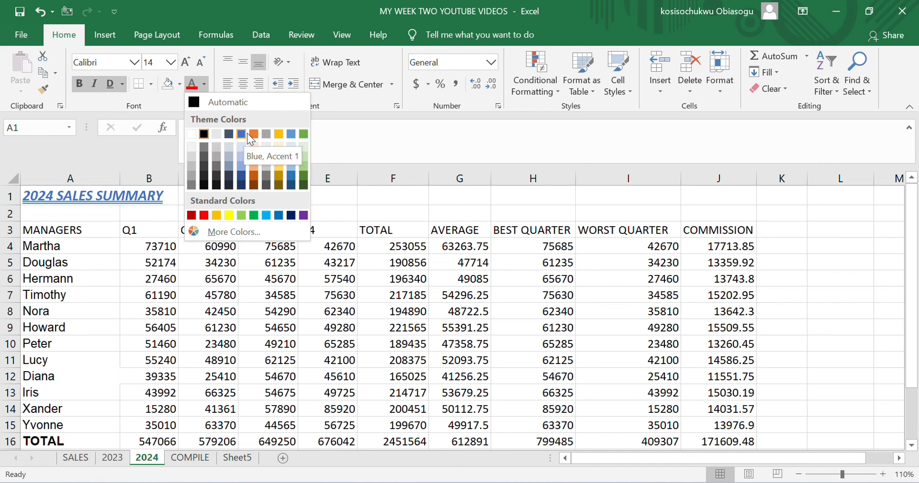
left_click(342, 191)
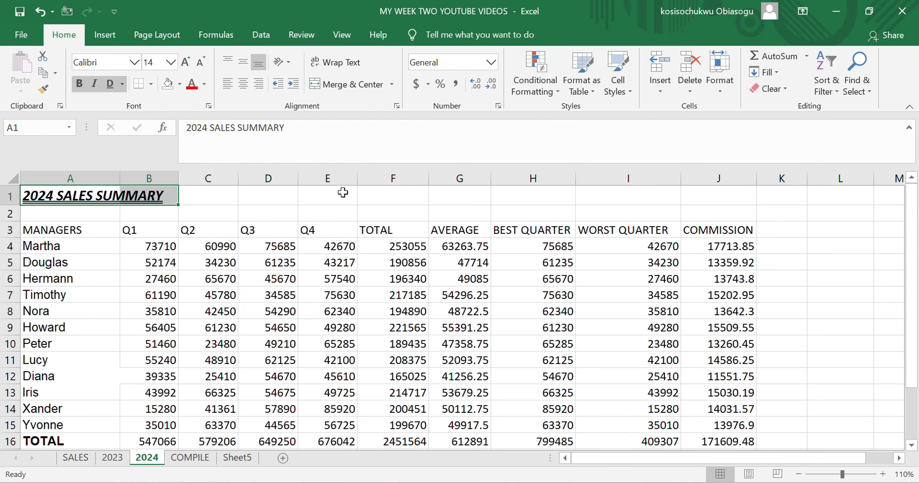
Undo the title's underline, italic and bold formatting along with its last font size change
left_click(39, 17)
left_click(39, 17)
left_click(39, 17)
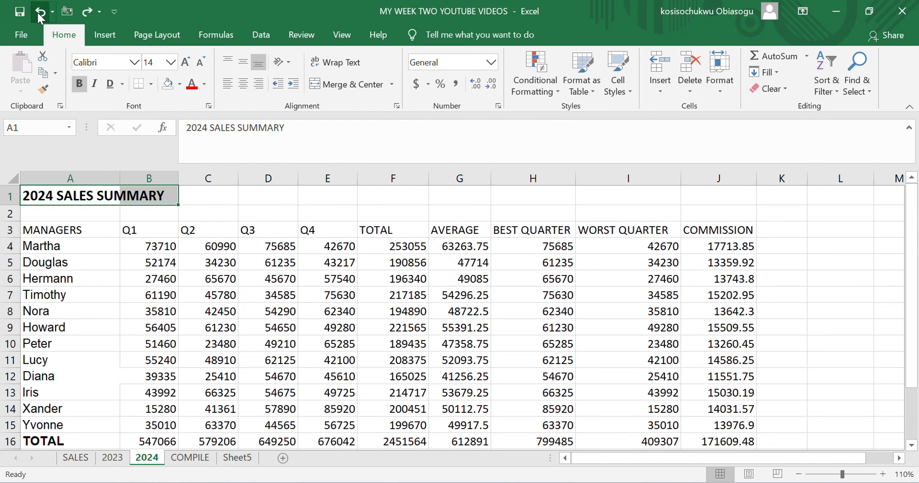
left_click(40, 17)
left_click(40, 17)
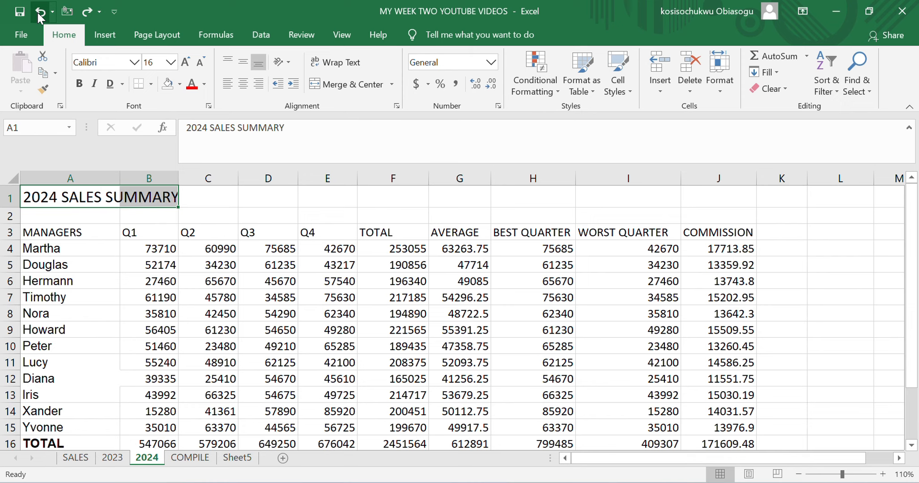
Set the font size of the 2024 SALES SUMMARY title in cells A1:B1 to 24
left_click(188, 201)
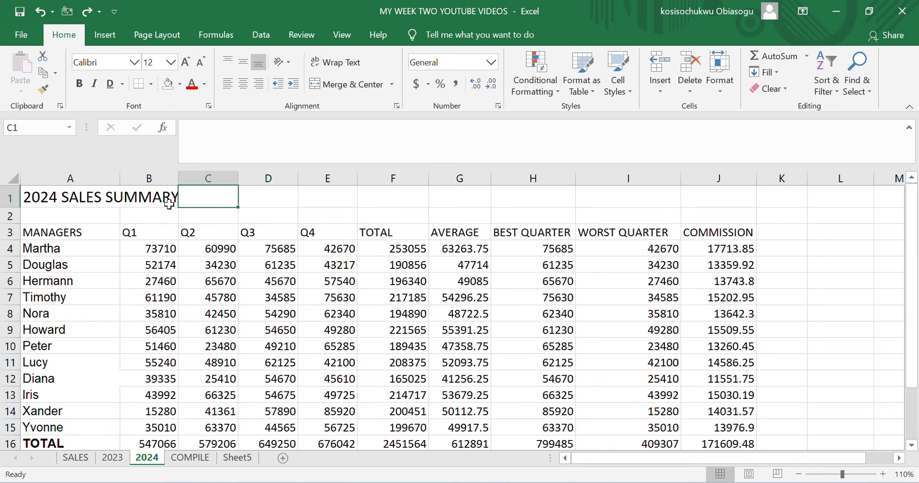
left_click(168, 200)
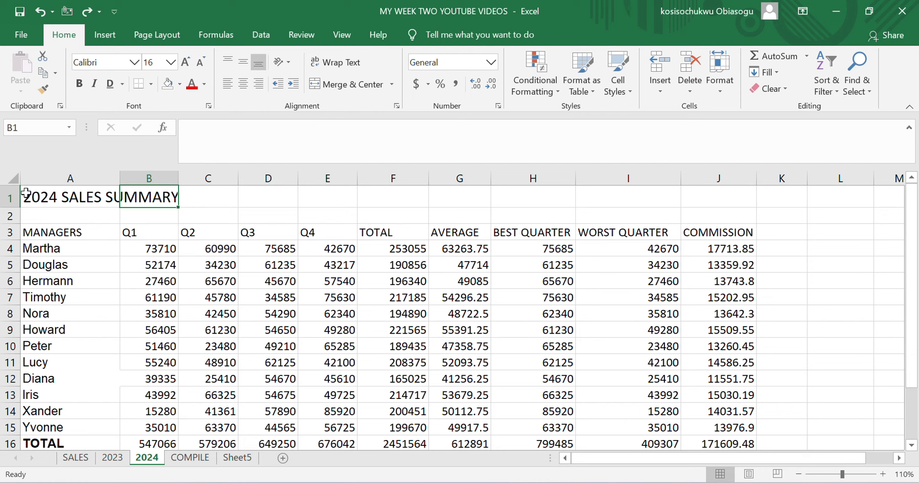
left_click_drag(26, 193, 153, 200)
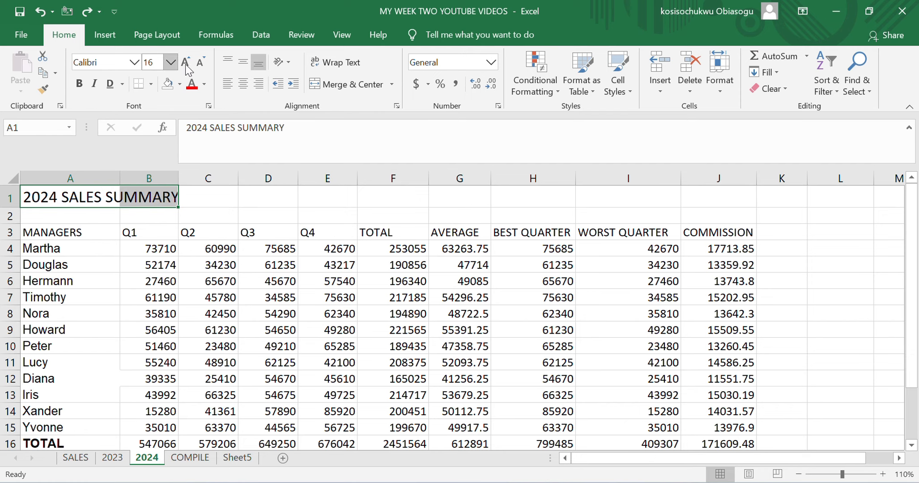
left_click(172, 62)
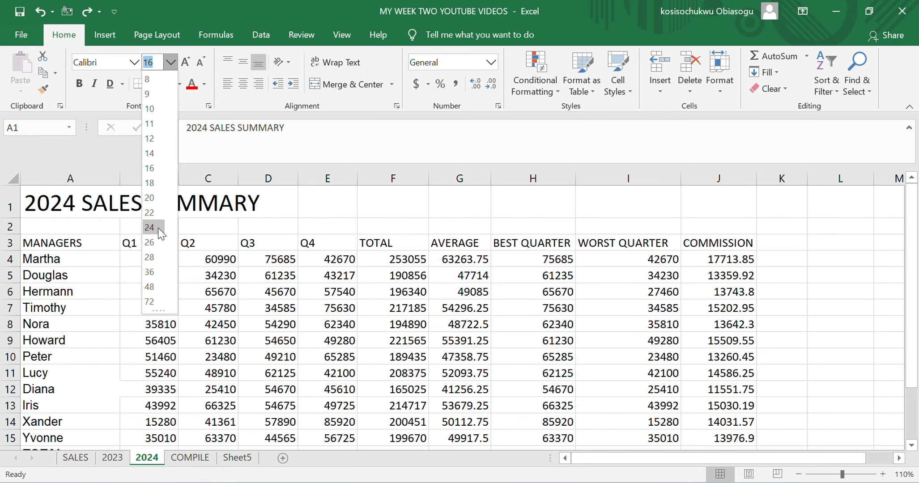
left_click(158, 228)
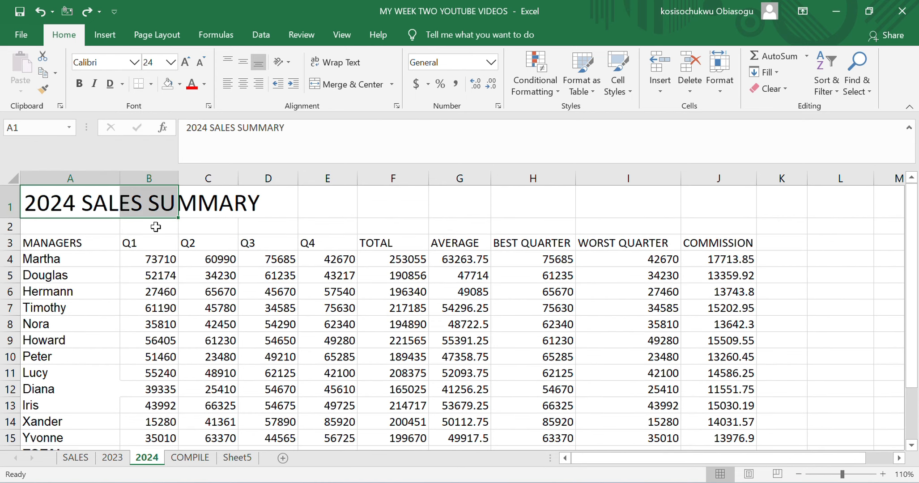
left_click(329, 214)
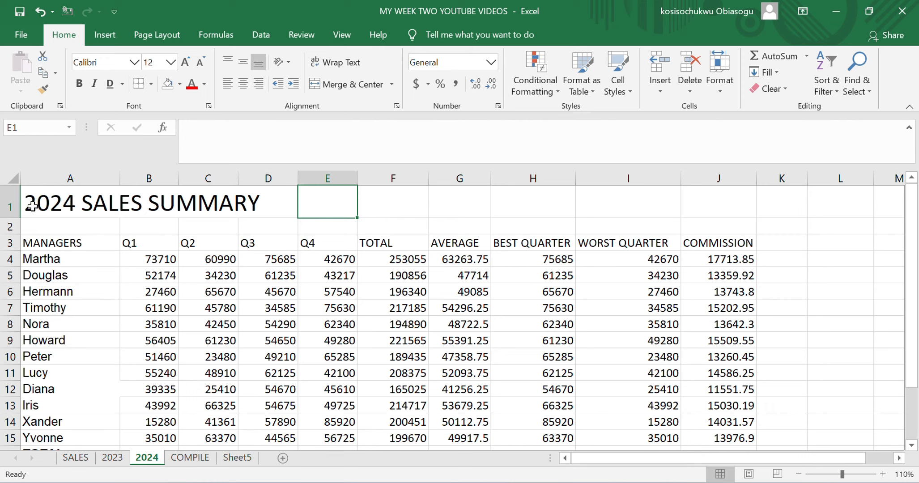
Change the font of the 2024 SALES SUMMARY title across cells A1:D1 to Times New Roman
left_click_drag(31, 206, 248, 200)
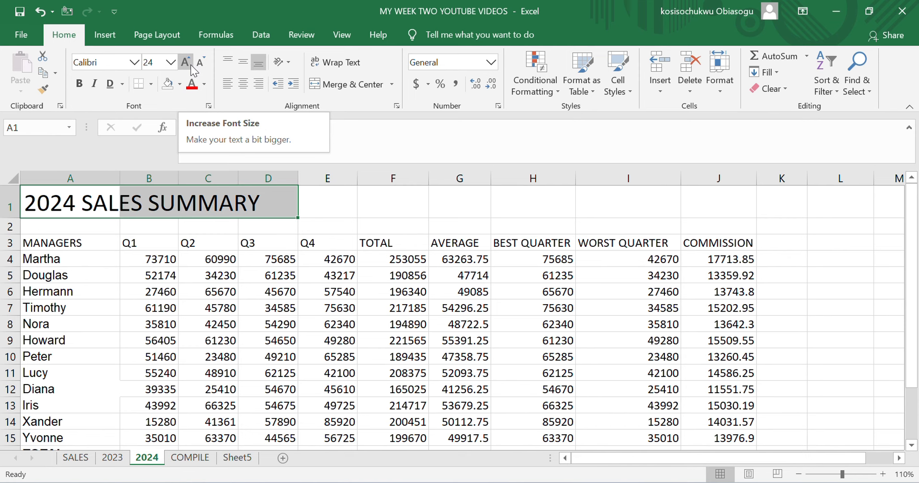
left_click(134, 62)
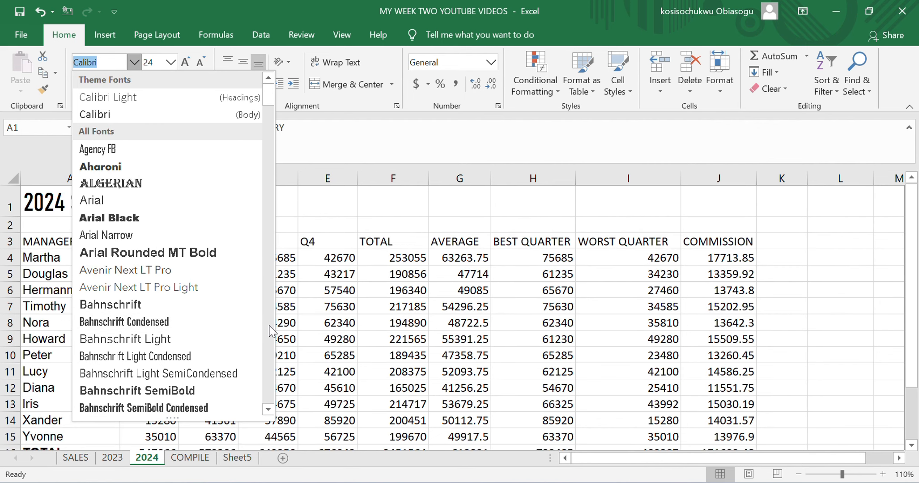
left_click(270, 331)
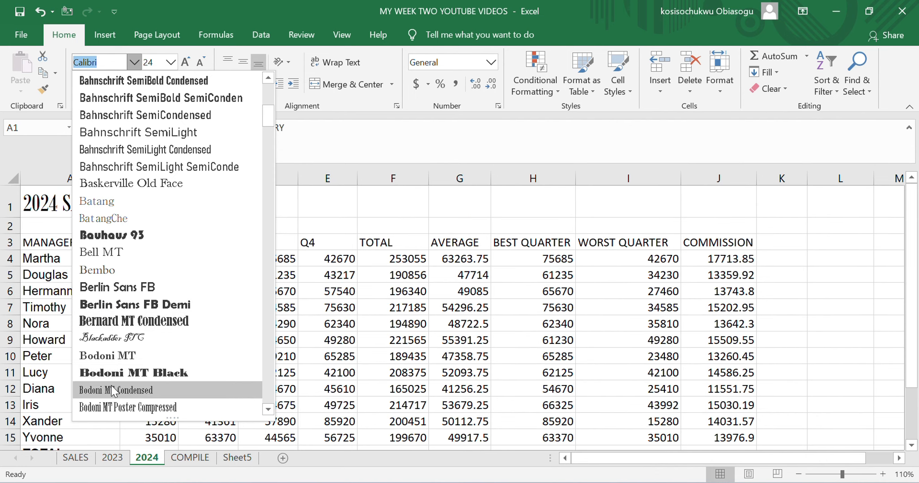
left_click(268, 409)
left_click(268, 410)
left_click(268, 337)
left_click(270, 335)
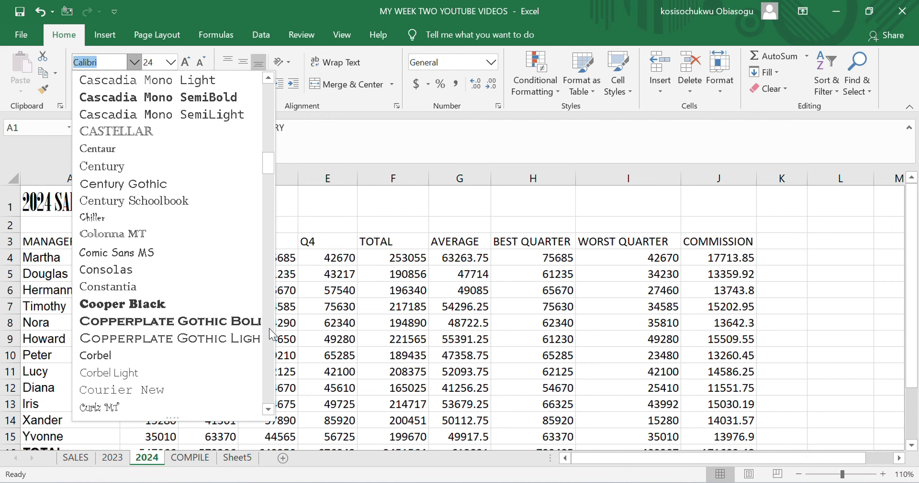
left_click(270, 335)
left_click(269, 334)
left_click(270, 335)
left_click(270, 334)
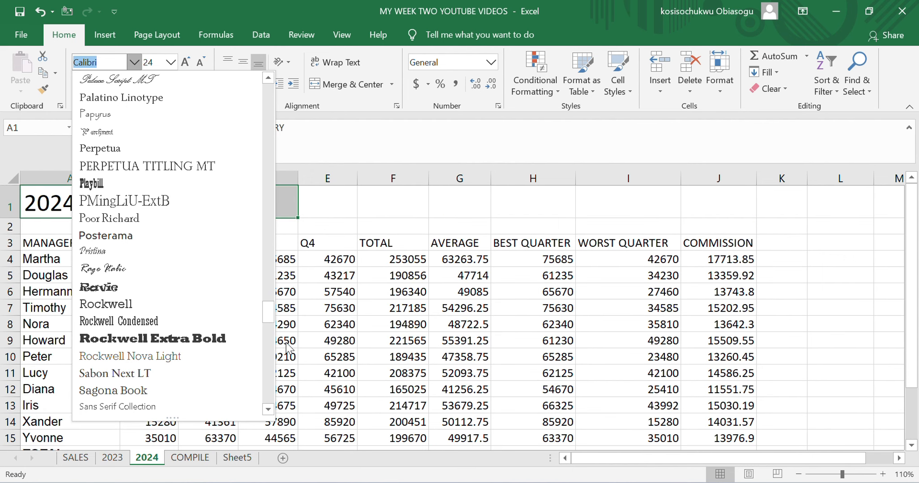
left_click(265, 374)
left_click(265, 374)
left_click(265, 374)
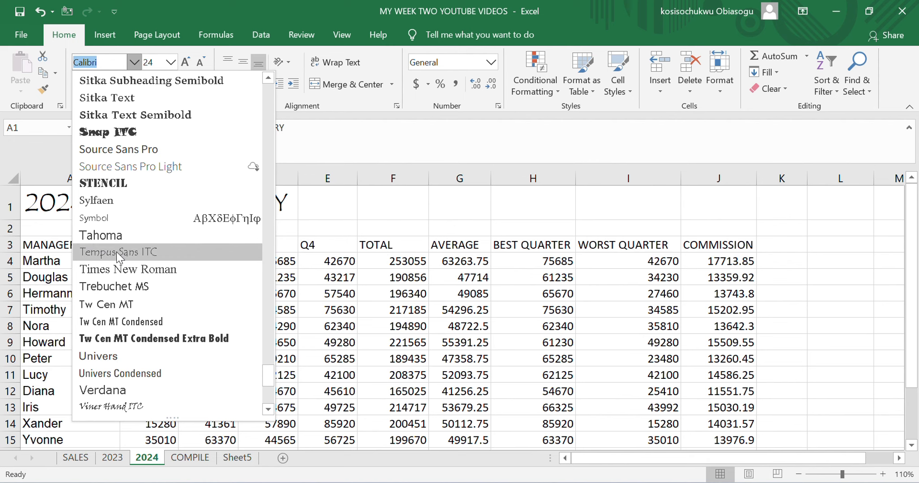
left_click(123, 267)
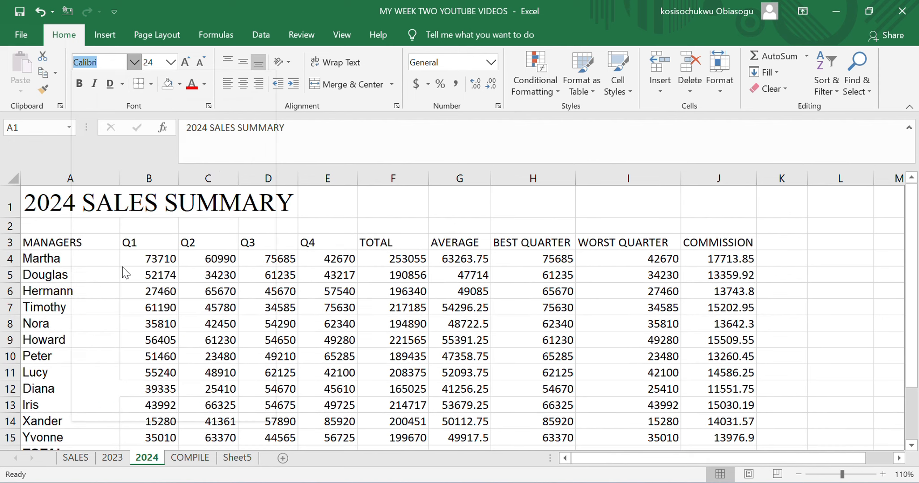
left_click(250, 243)
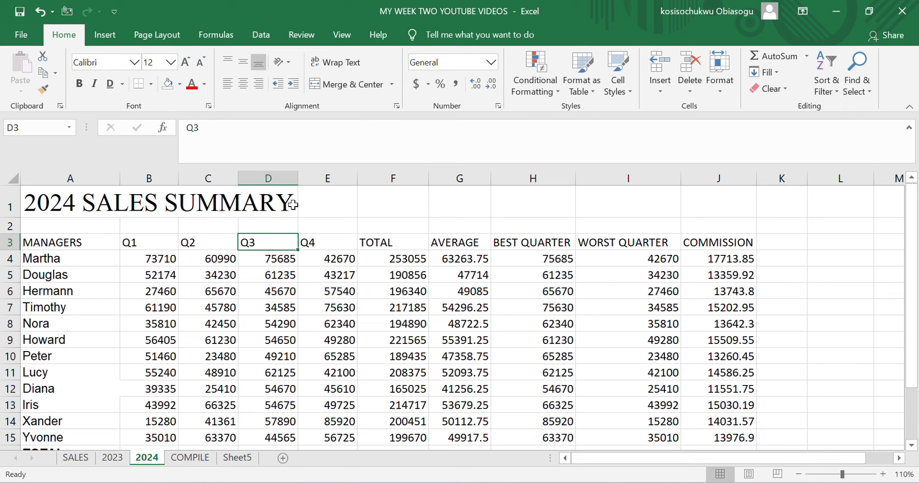
Change the font colour of the 2024 SALES SUMMARY title across cells A1:D1 to the standard dark red
left_click_drag(294, 203, 82, 200)
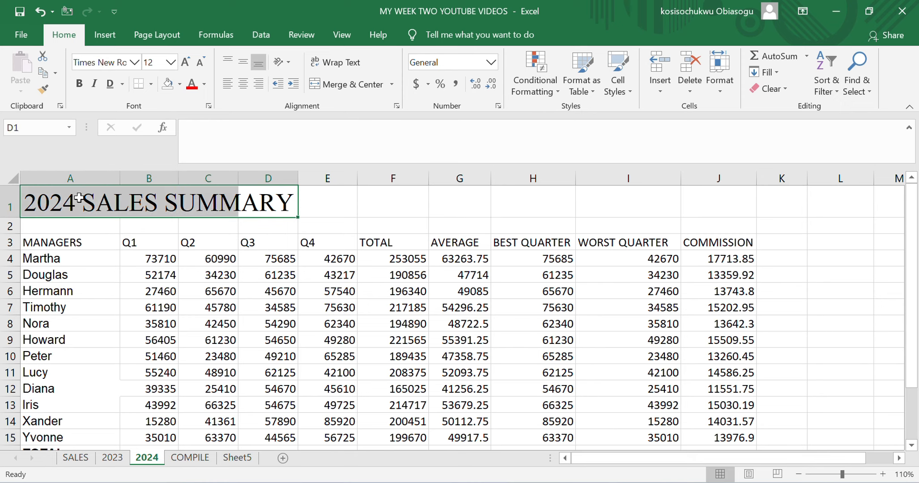
left_click(204, 83)
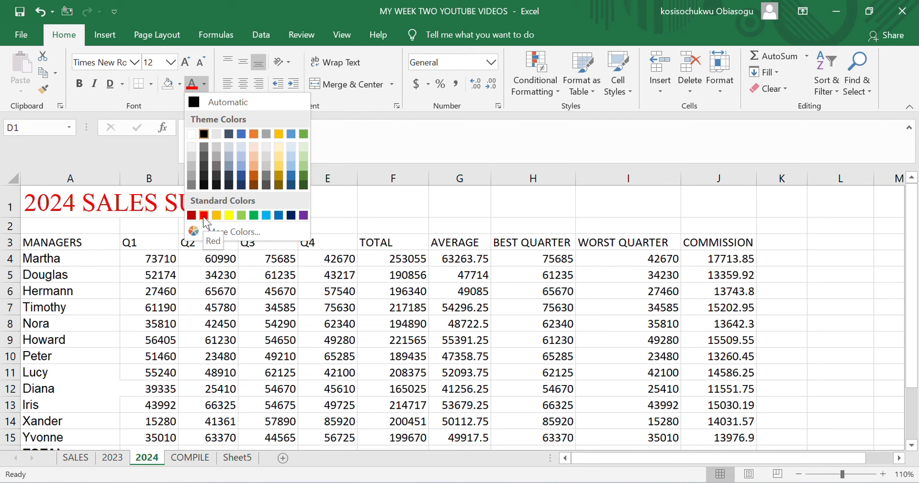
left_click(191, 217)
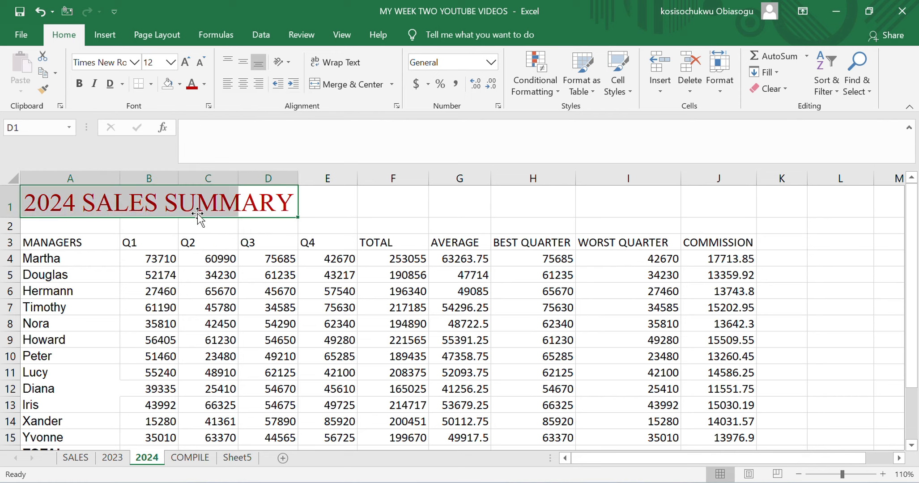
left_click(327, 205)
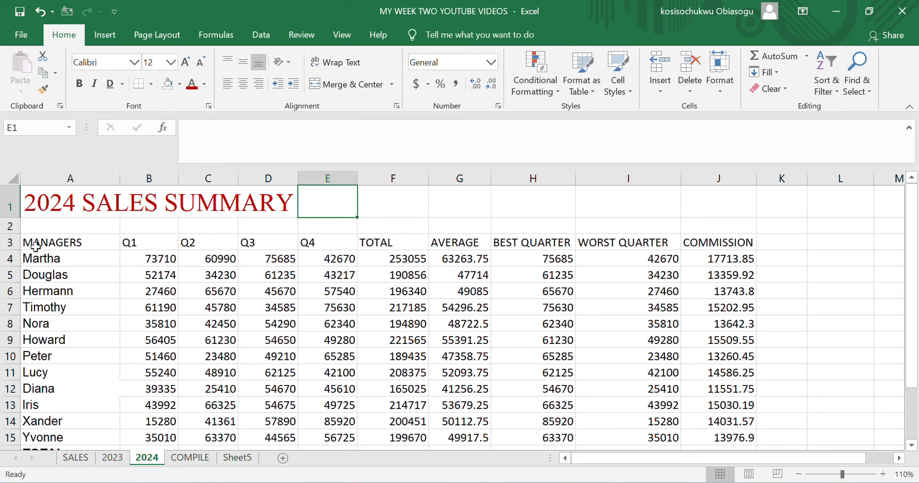
Make the column headings in cells A3:J3 bold, also trying italic on them and removing it again
left_click_drag(28, 245, 702, 239)
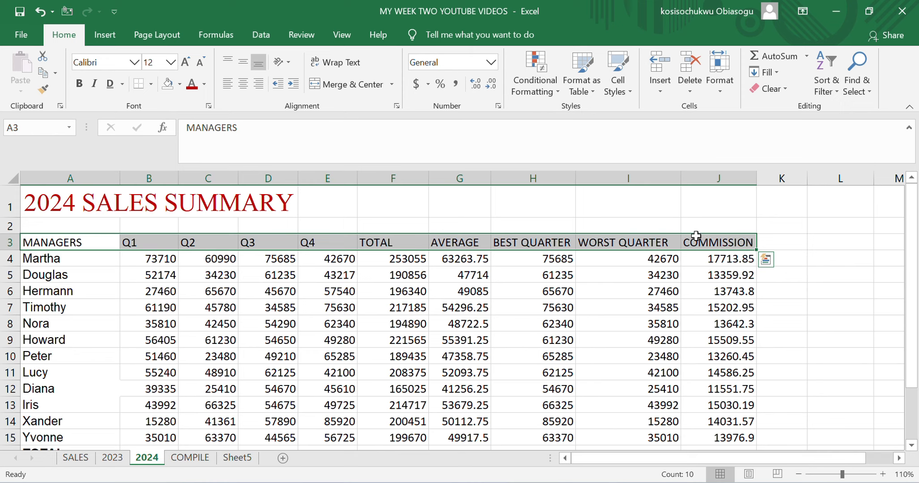
left_click(78, 83)
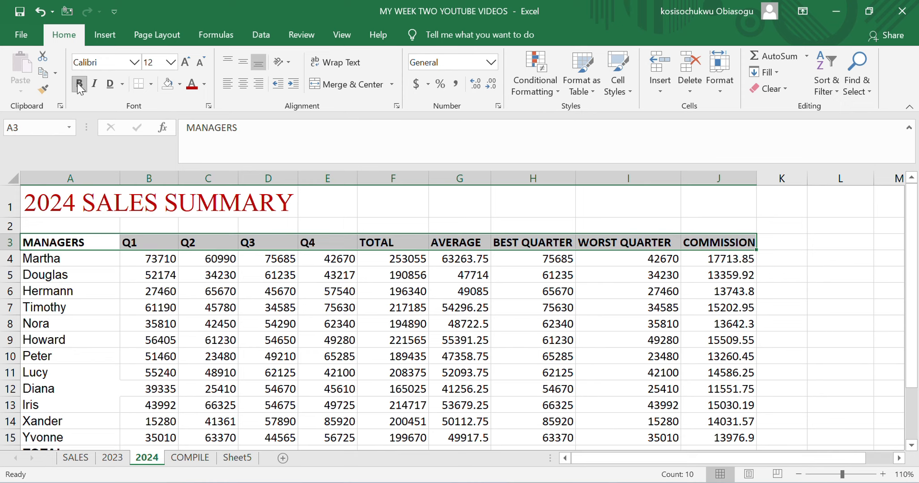
left_click(95, 85)
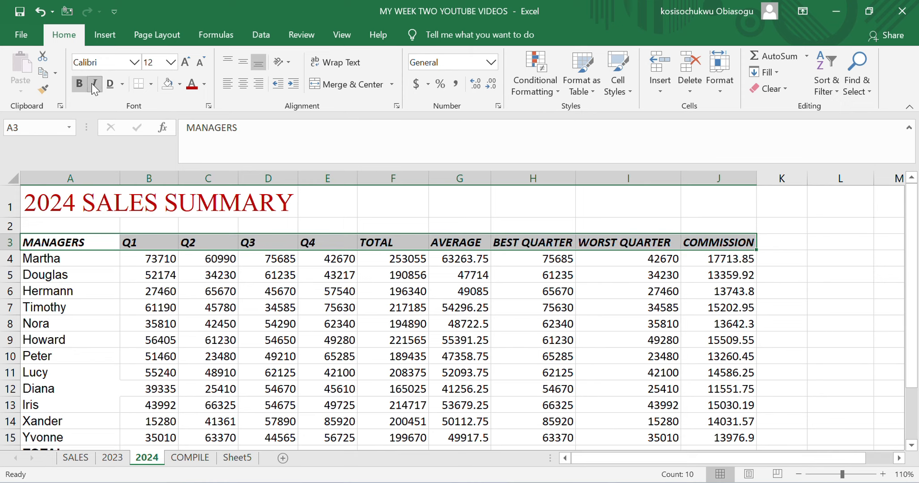
left_click(95, 85)
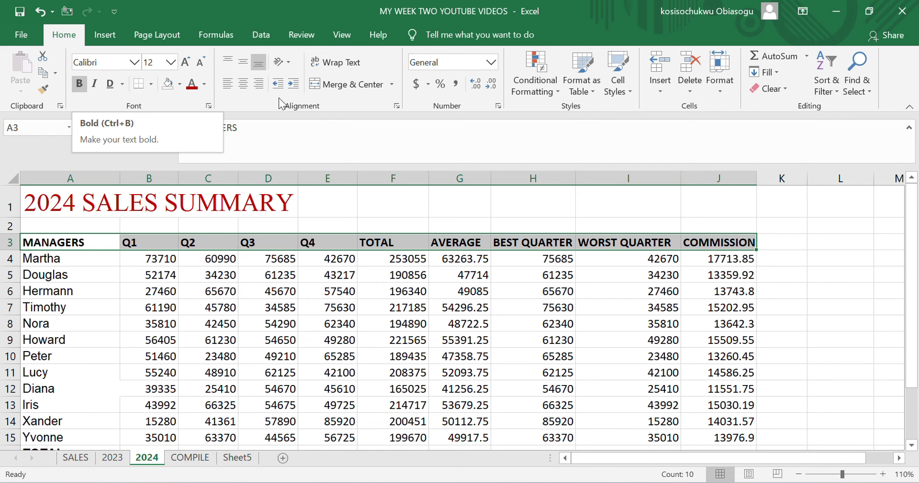
Fill the heading row cells A3:J3 with the base green theme colour
left_click(180, 85)
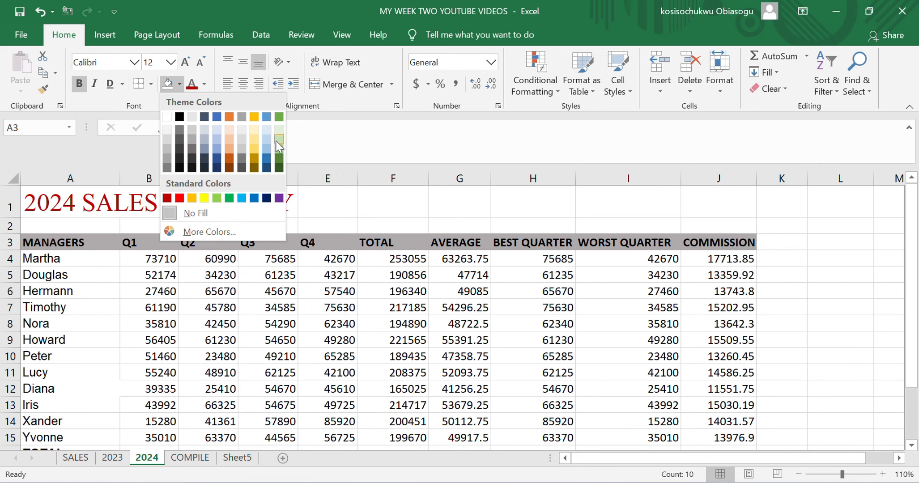
left_click(279, 117)
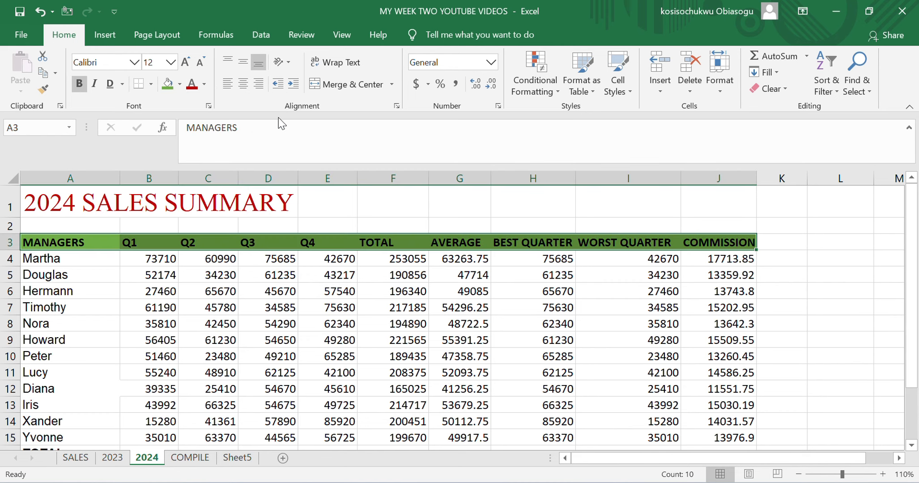
left_click(425, 211)
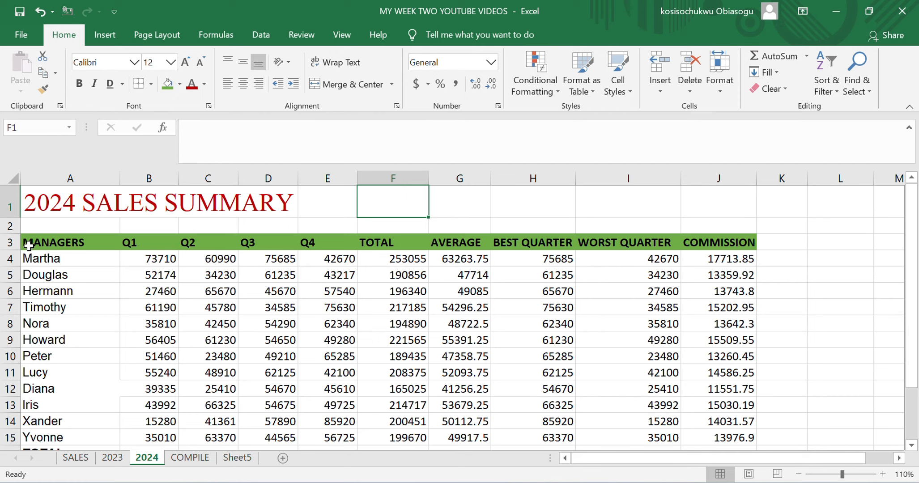
Change the font colour of the column headings from MANAGERS to COMMISSION in A3:J3 to standard yellow
left_click_drag(28, 245, 726, 241)
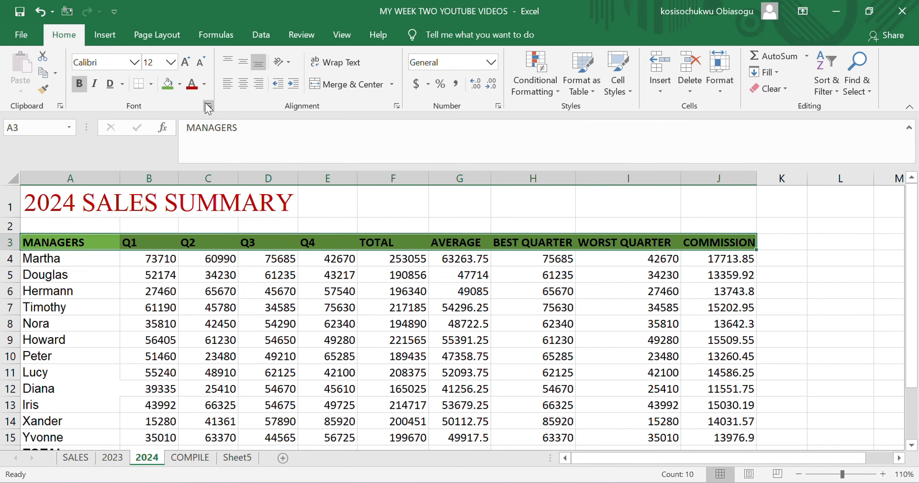
left_click(205, 85)
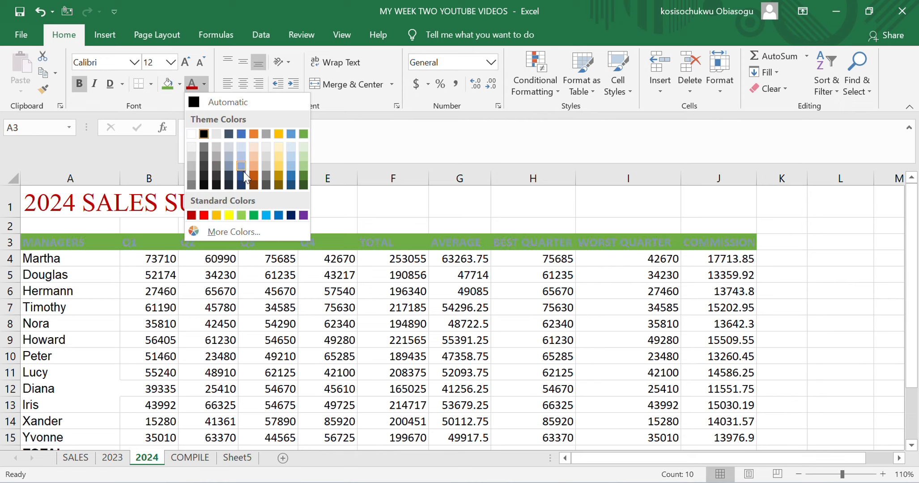
left_click(228, 216)
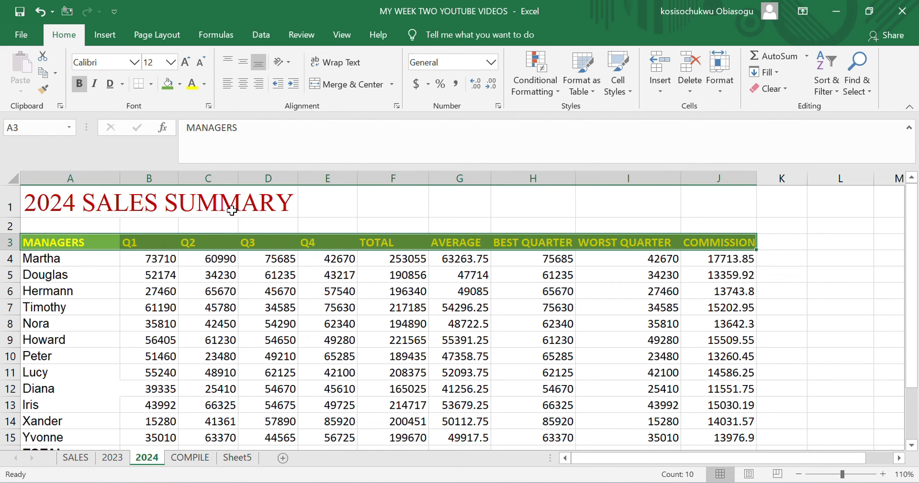
left_click(868, 269)
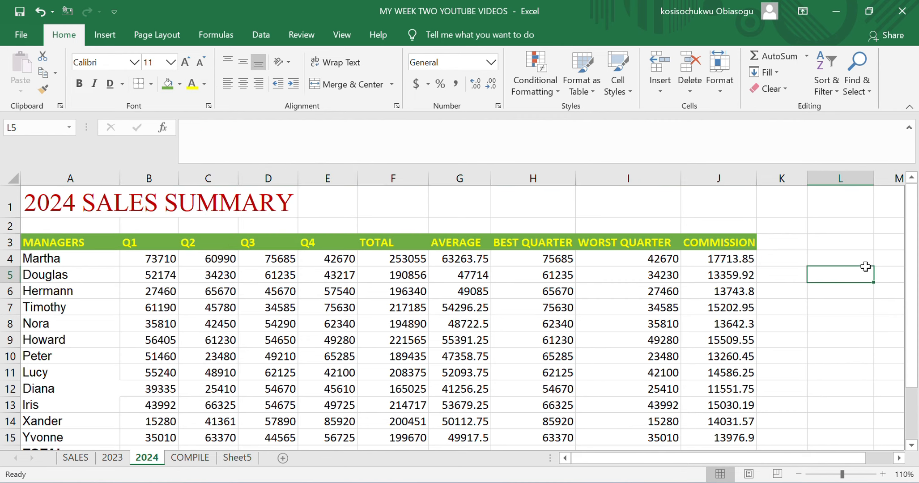
left_click(827, 231)
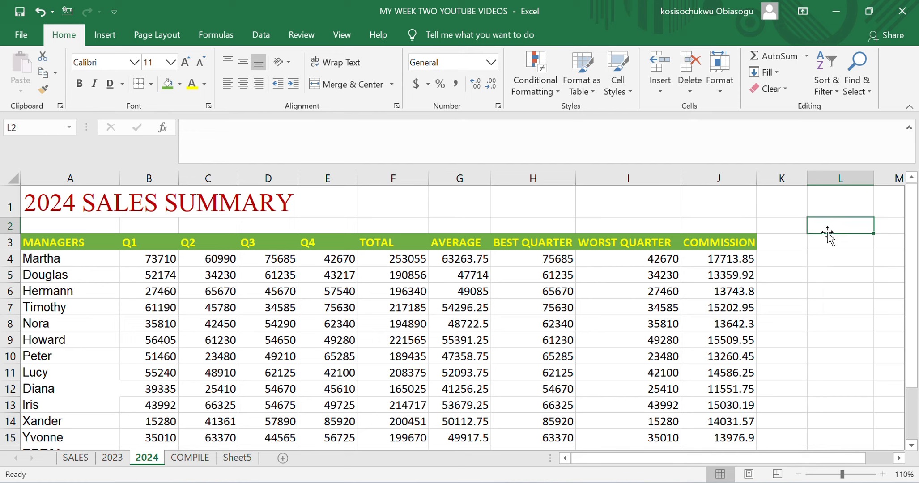